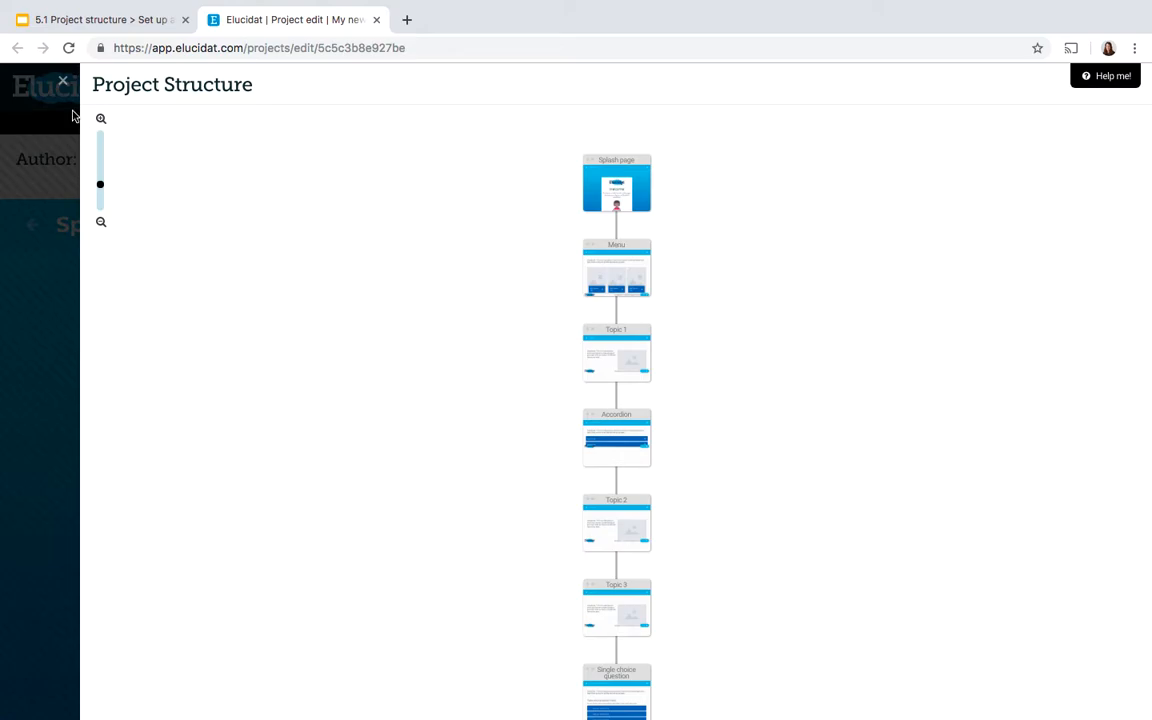
# Close the project structure view and examine the Link/Menu page types available for a new page without adding one
pyautogui.click(62, 83)
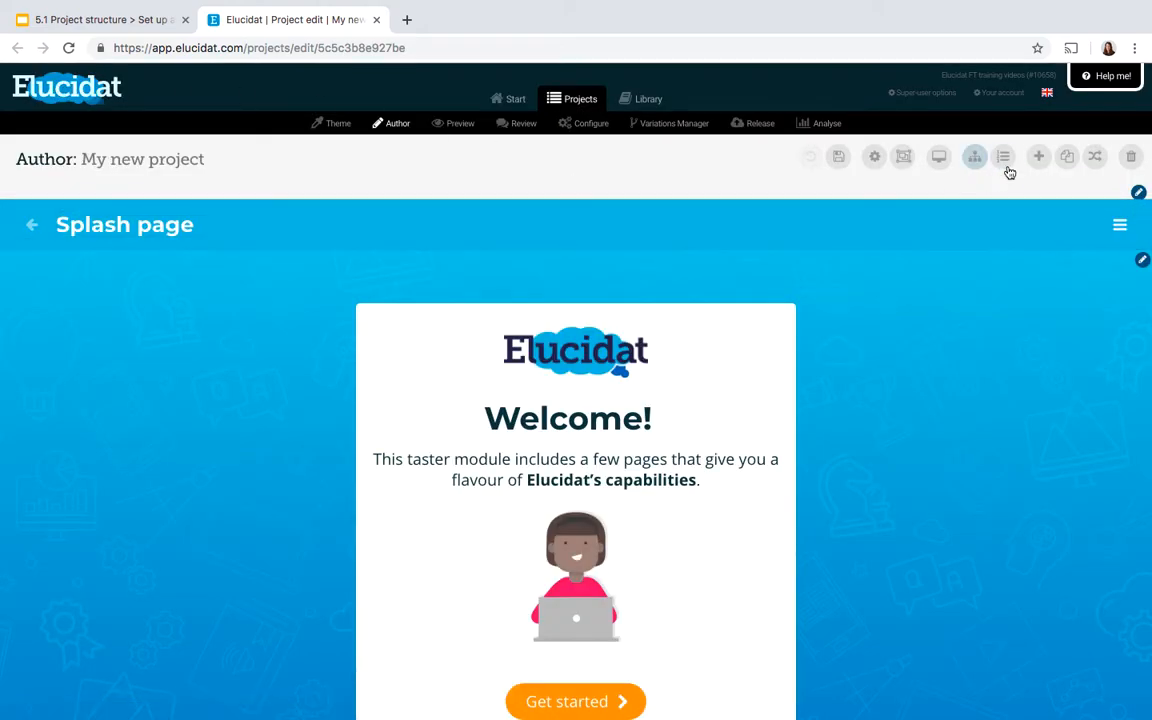
pyautogui.click(1038, 163)
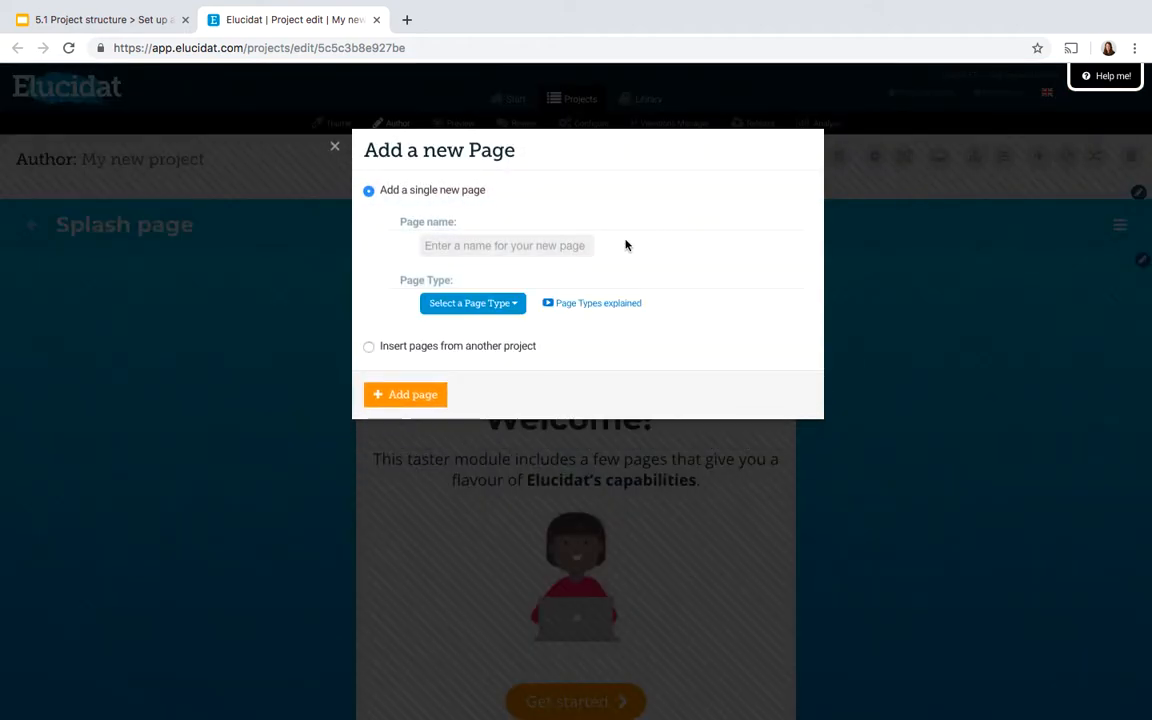
pyautogui.click(462, 300)
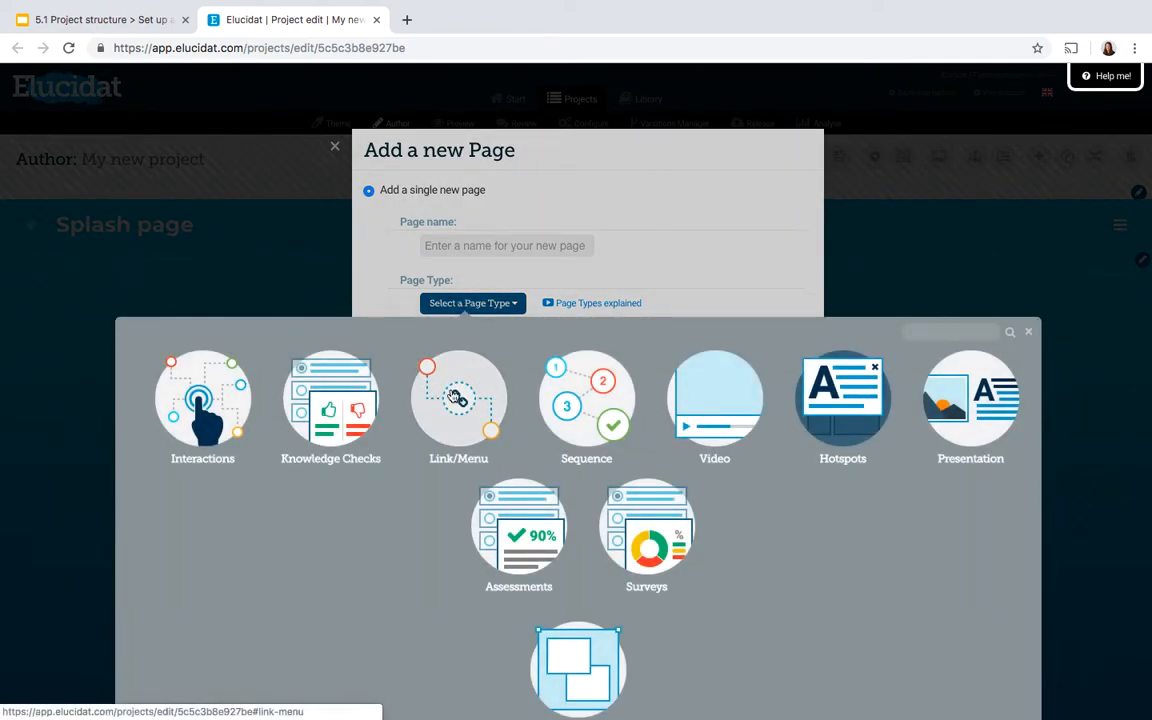
pyautogui.click(455, 397)
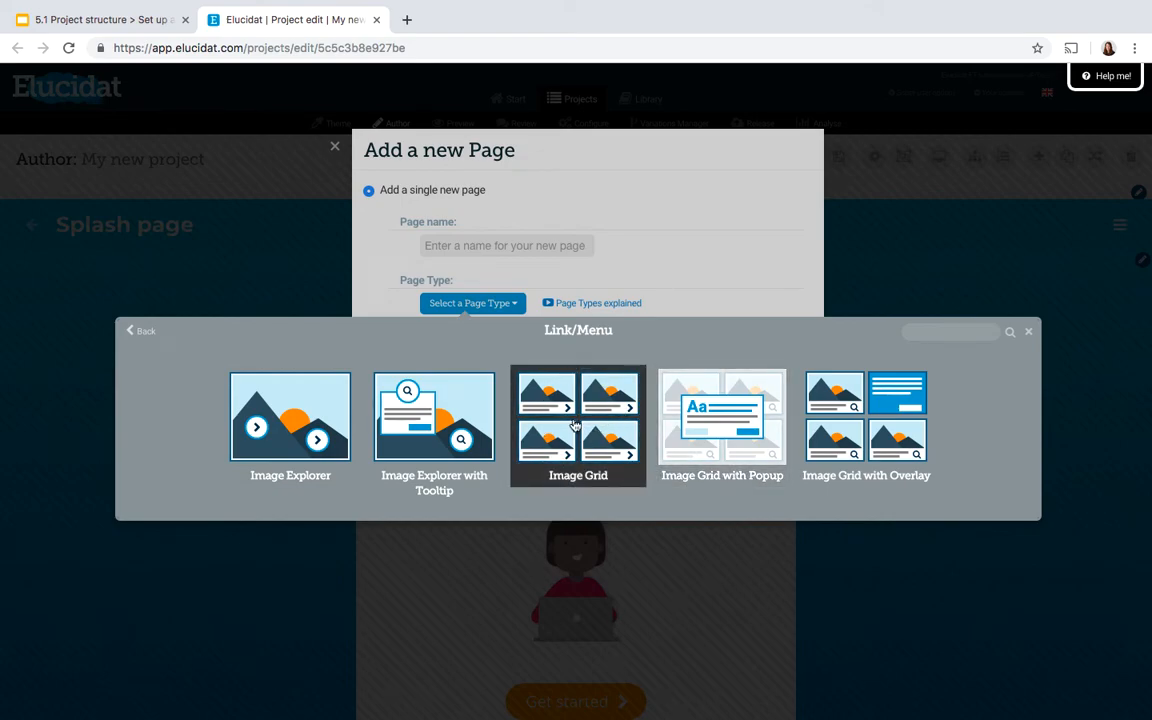
pyautogui.click(322, 221)
pyautogui.click(334, 147)
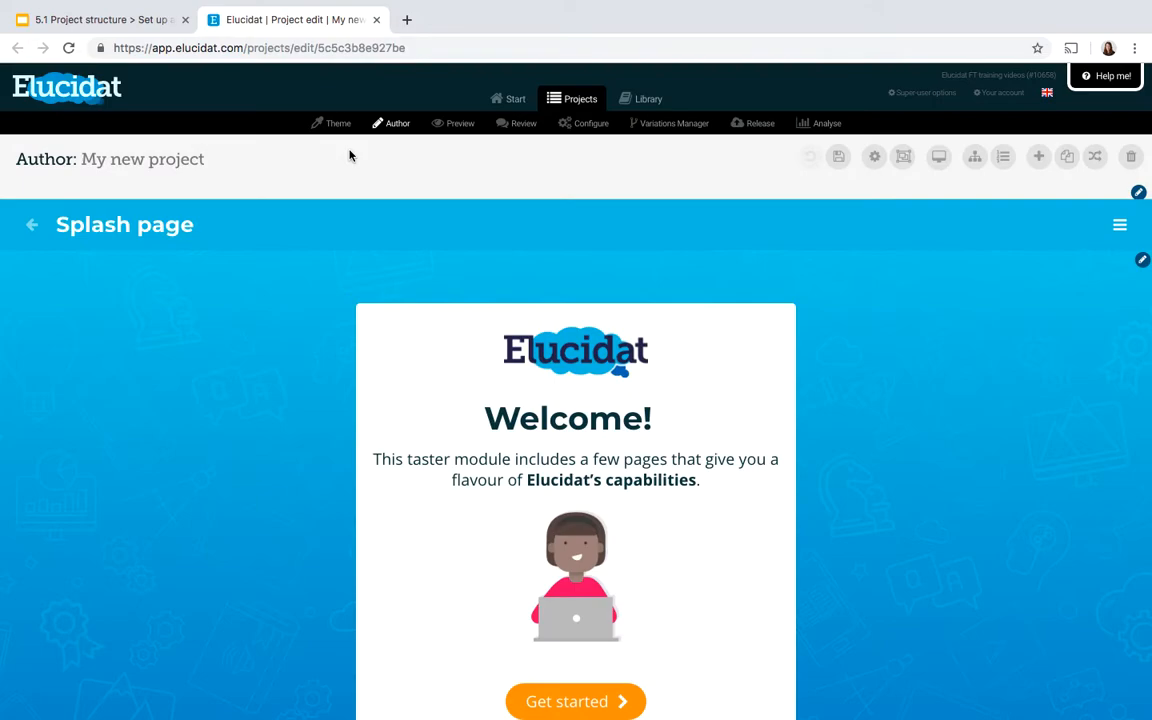
# Go to the Menu page and link its Topic 1 card to the project page "3: Topic 1"
pyautogui.click(1003, 156)
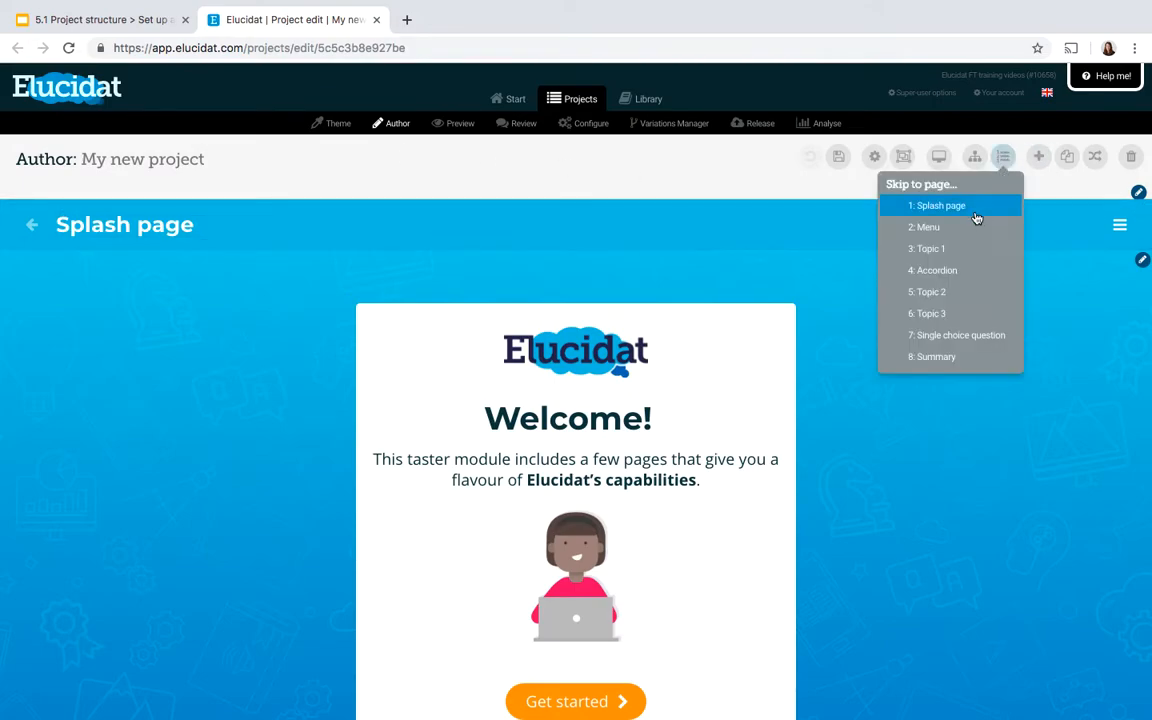
pyautogui.click(938, 230)
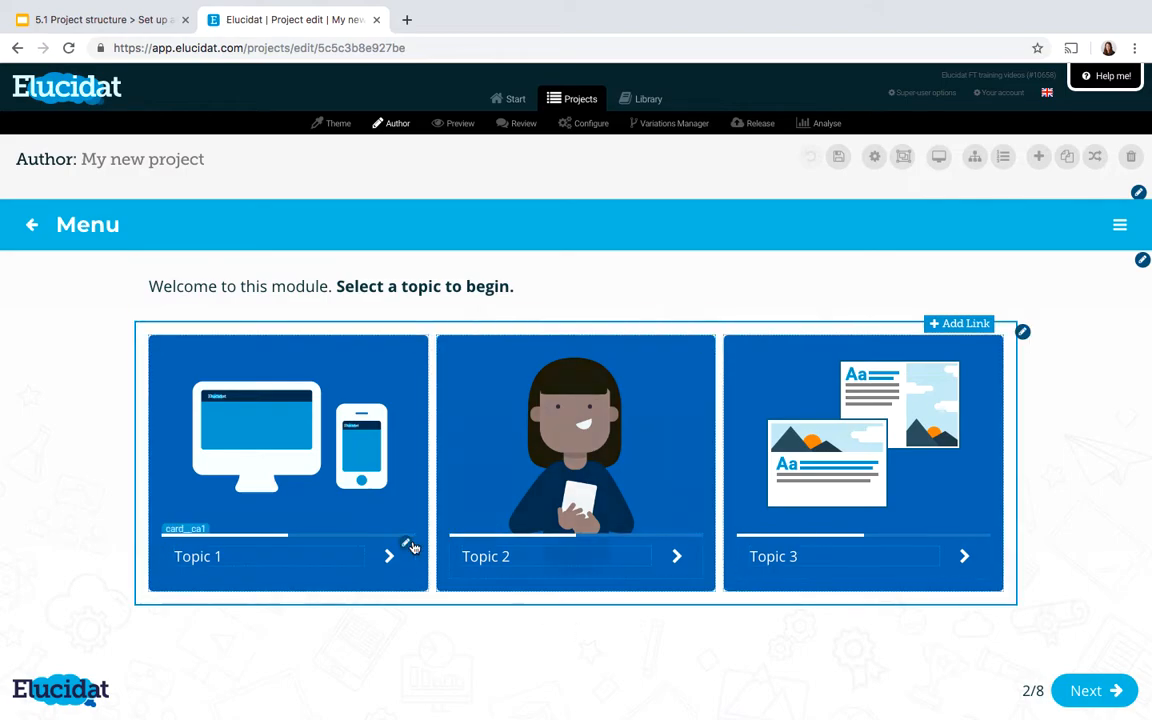
pyautogui.click(416, 346)
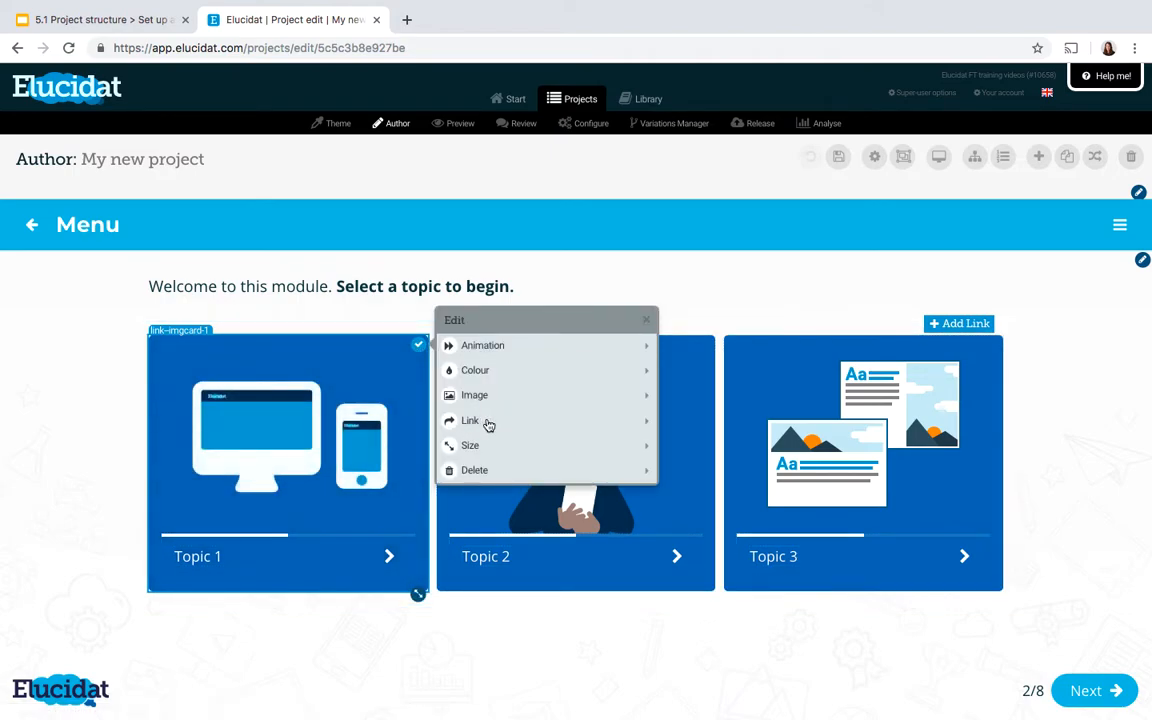
pyautogui.click(488, 422)
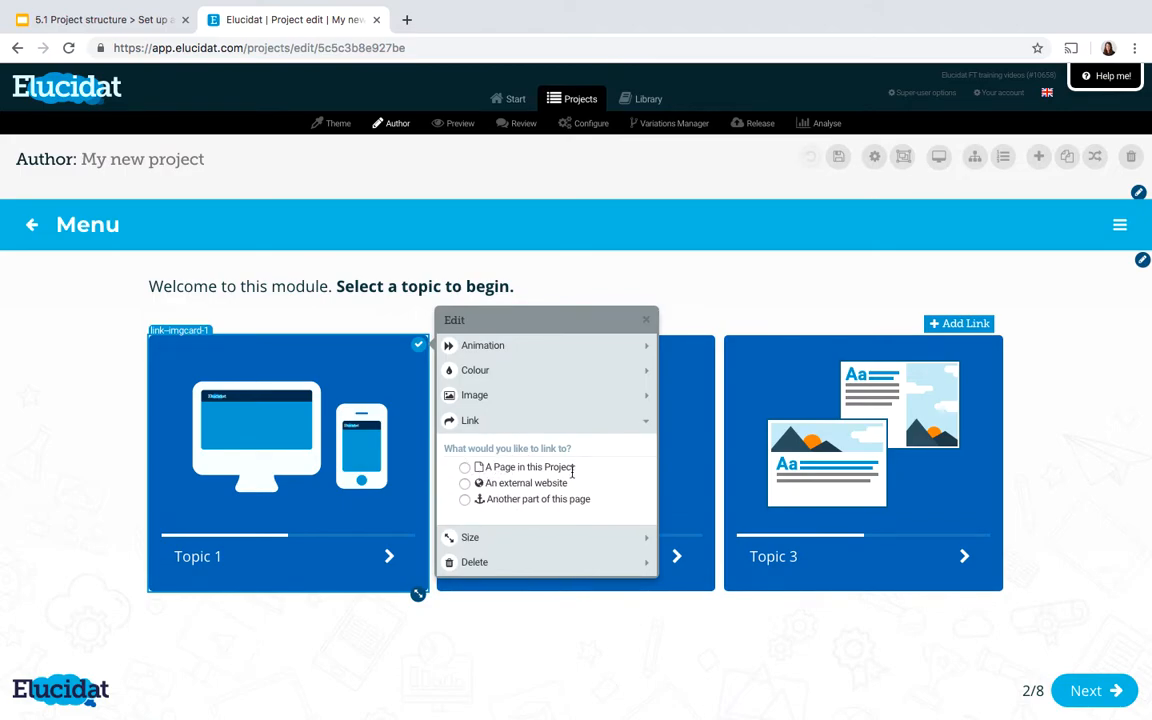
pyautogui.click(464, 468)
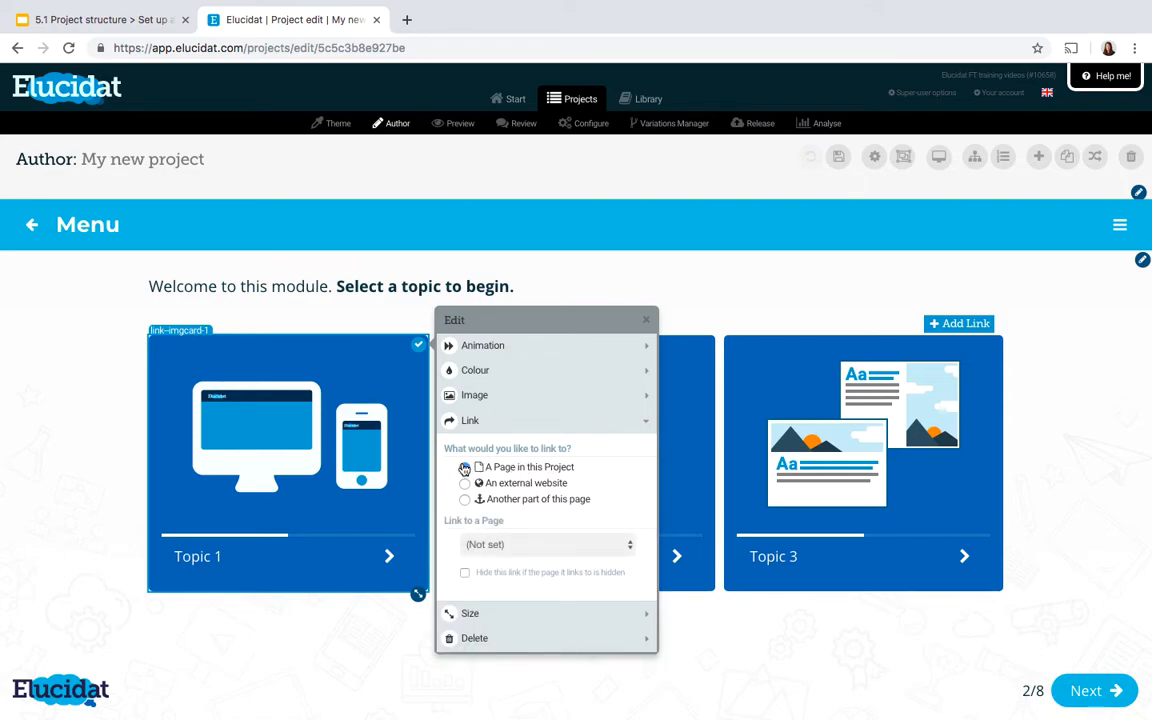
pyautogui.click(512, 545)
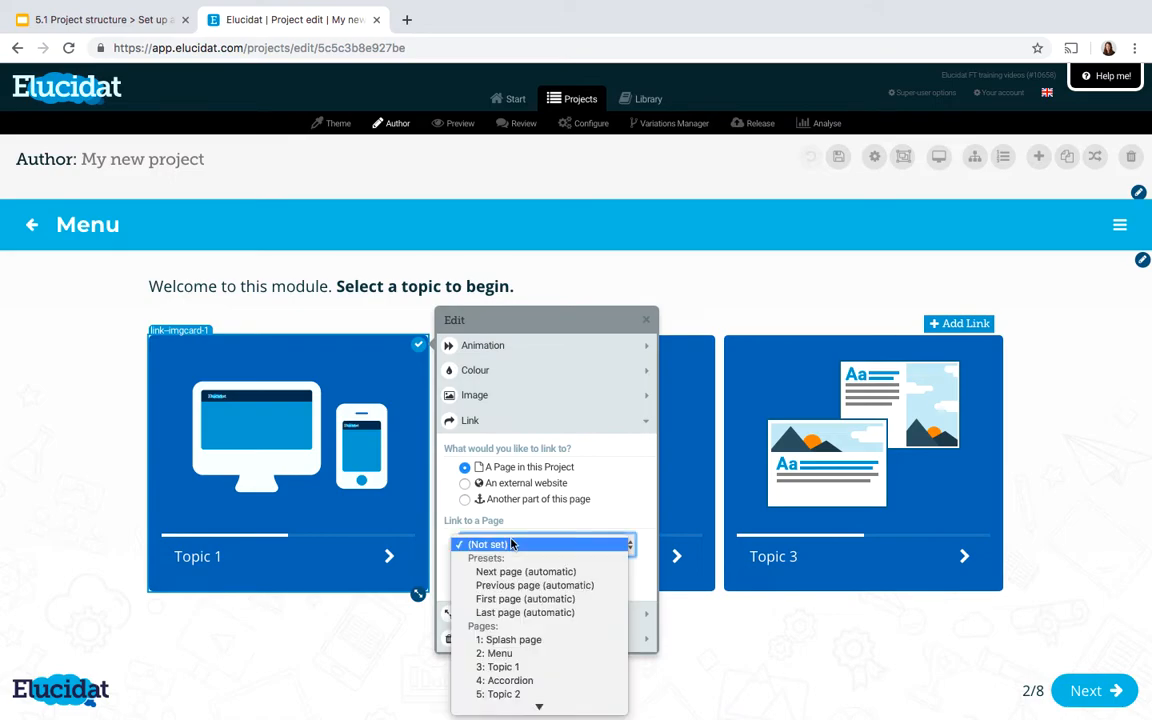
pyautogui.scroll(-1, 508, 585)
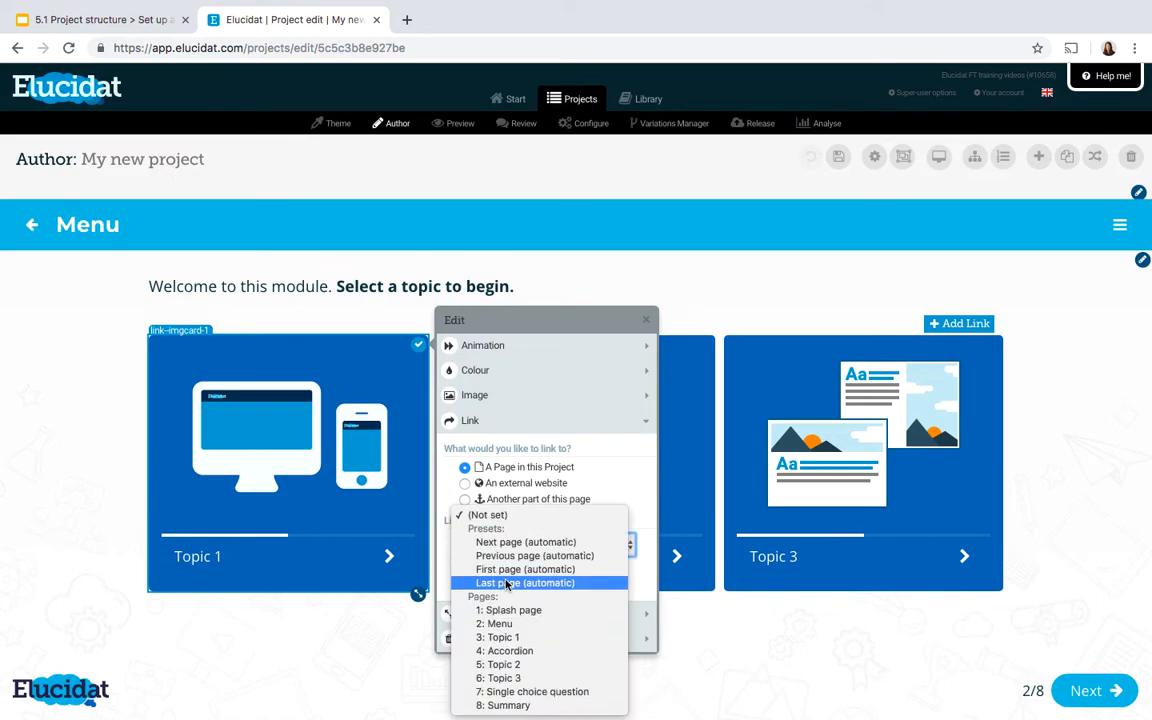
pyautogui.click(516, 638)
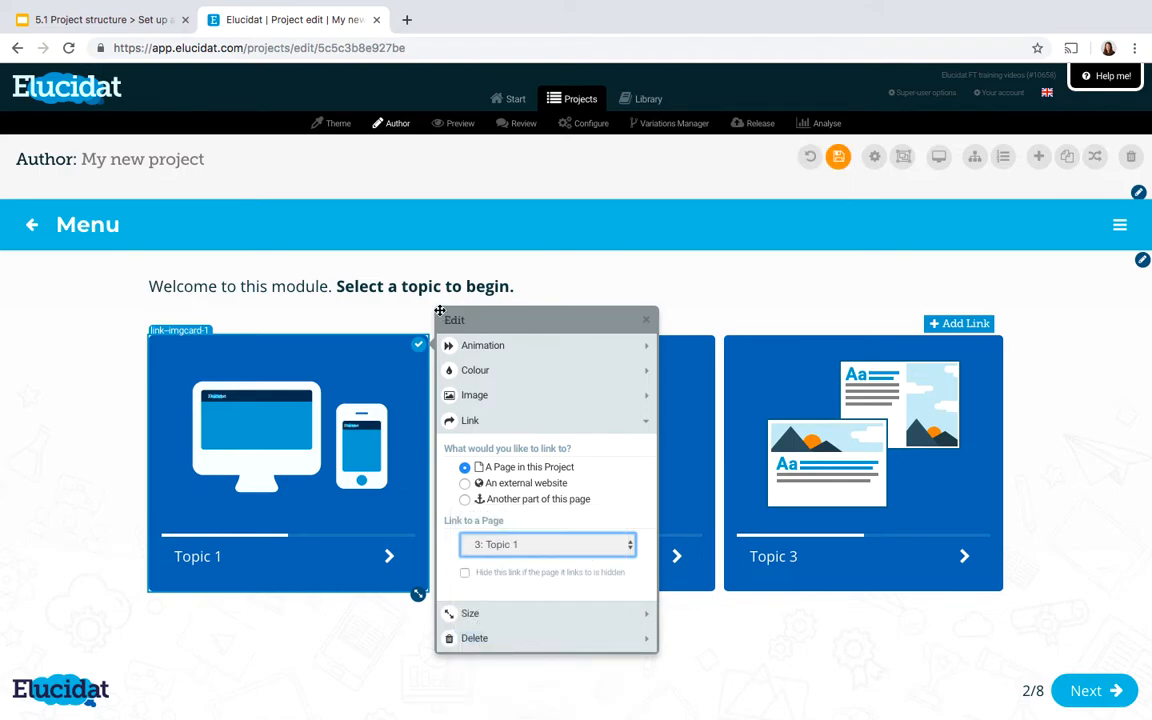
pyautogui.click(418, 346)
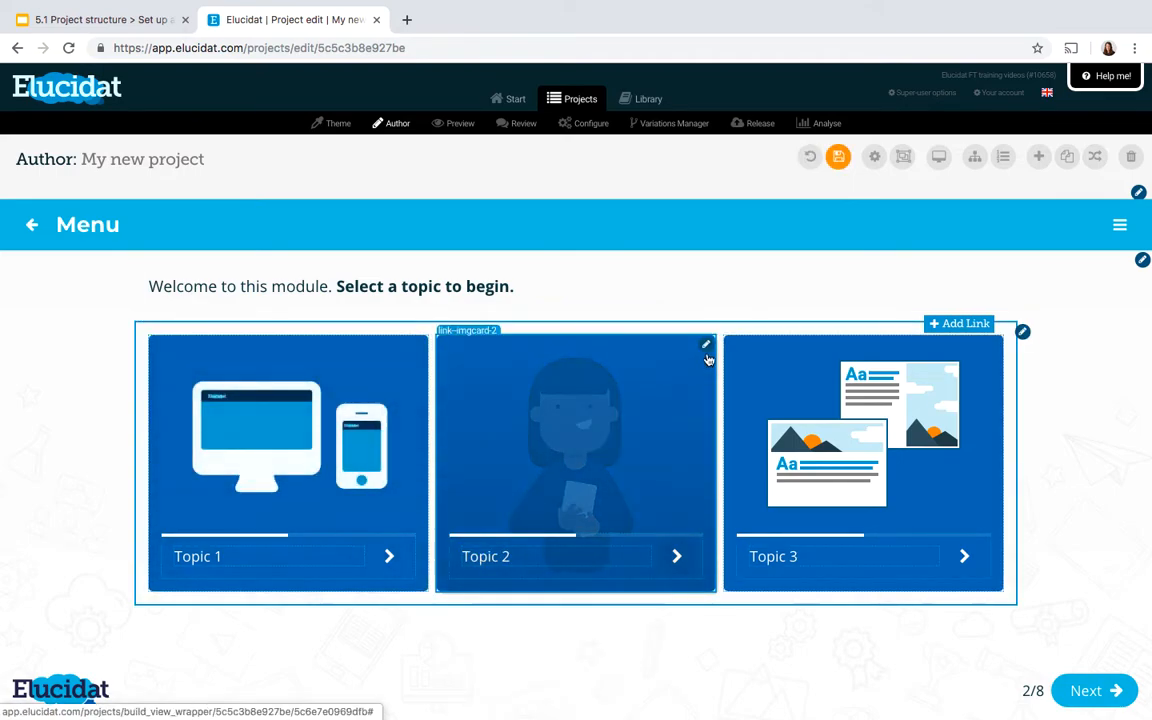
# Link the Topic 2 card to the project page "5: Topic 2"
pyautogui.click(707, 346)
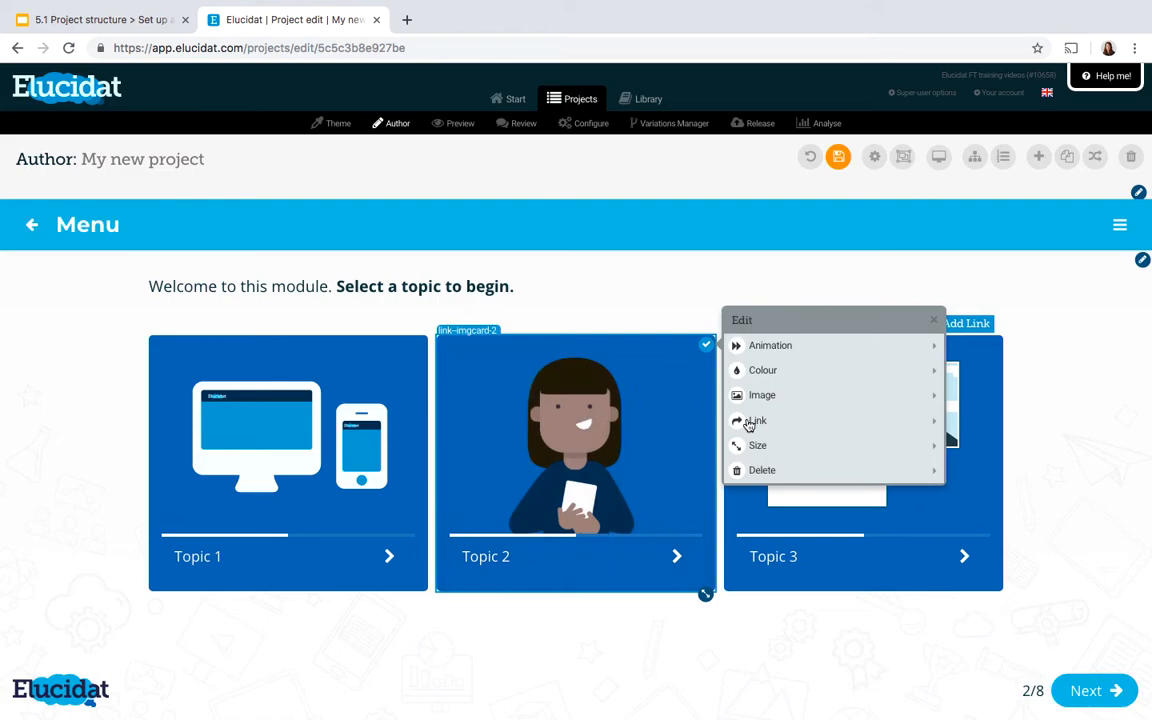
pyautogui.click(750, 422)
pyautogui.click(779, 466)
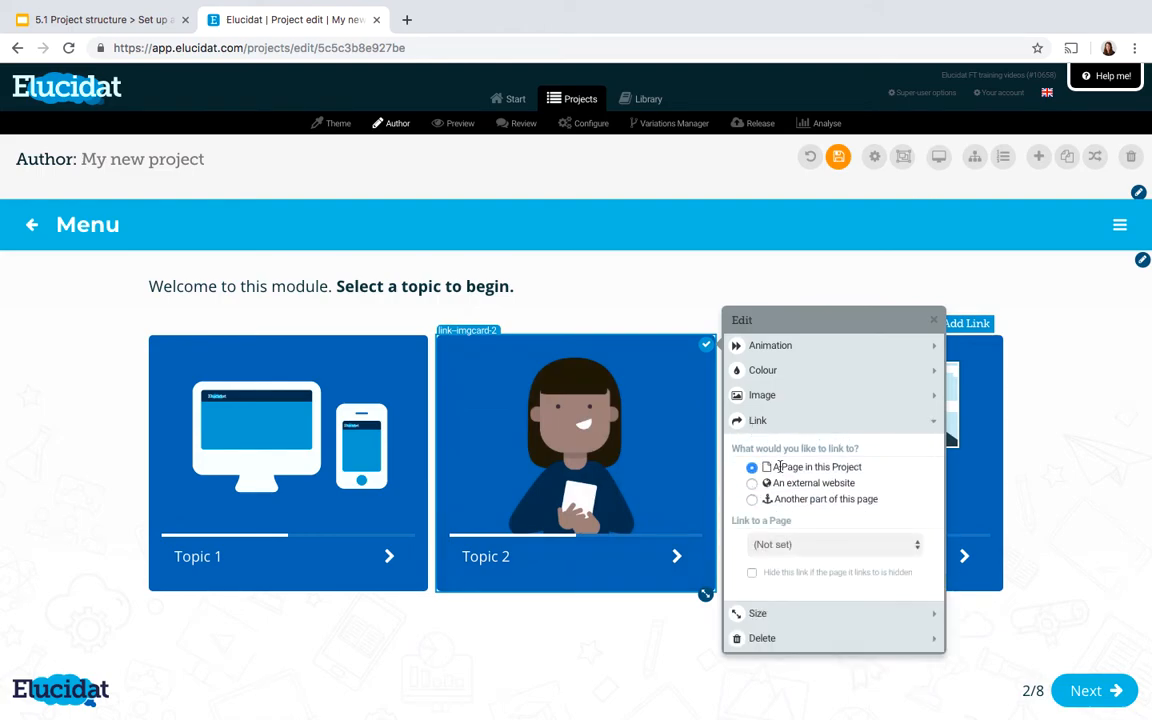
pyautogui.click(769, 548)
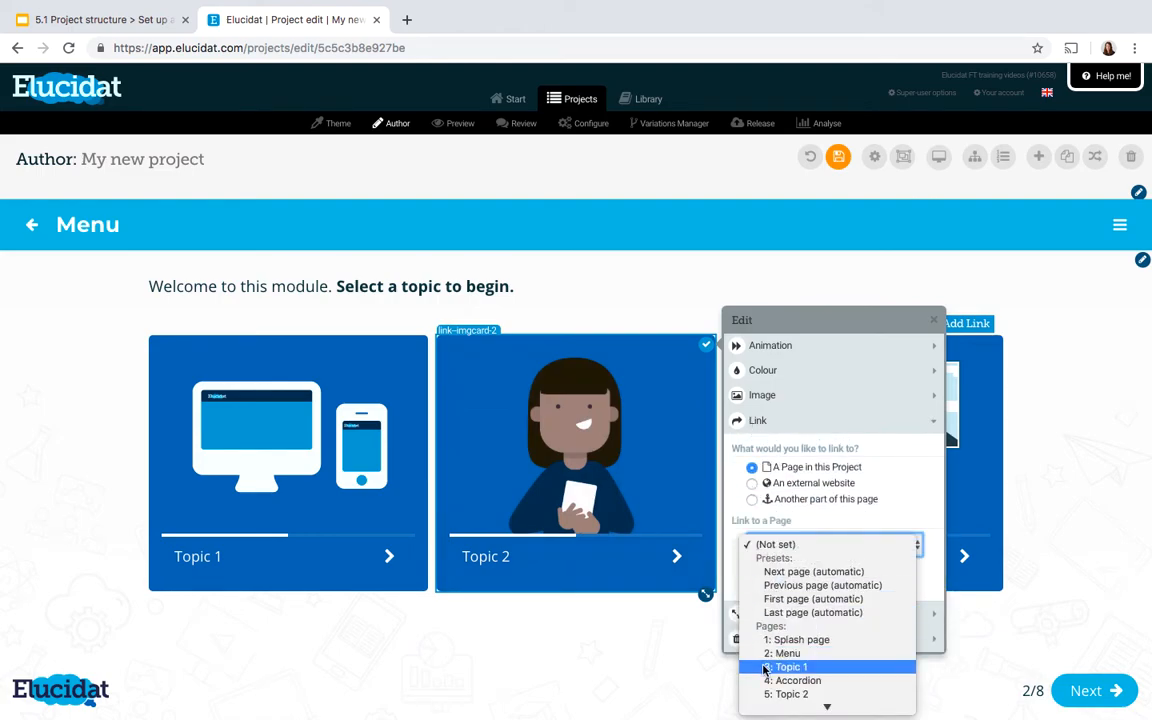
pyautogui.click(788, 693)
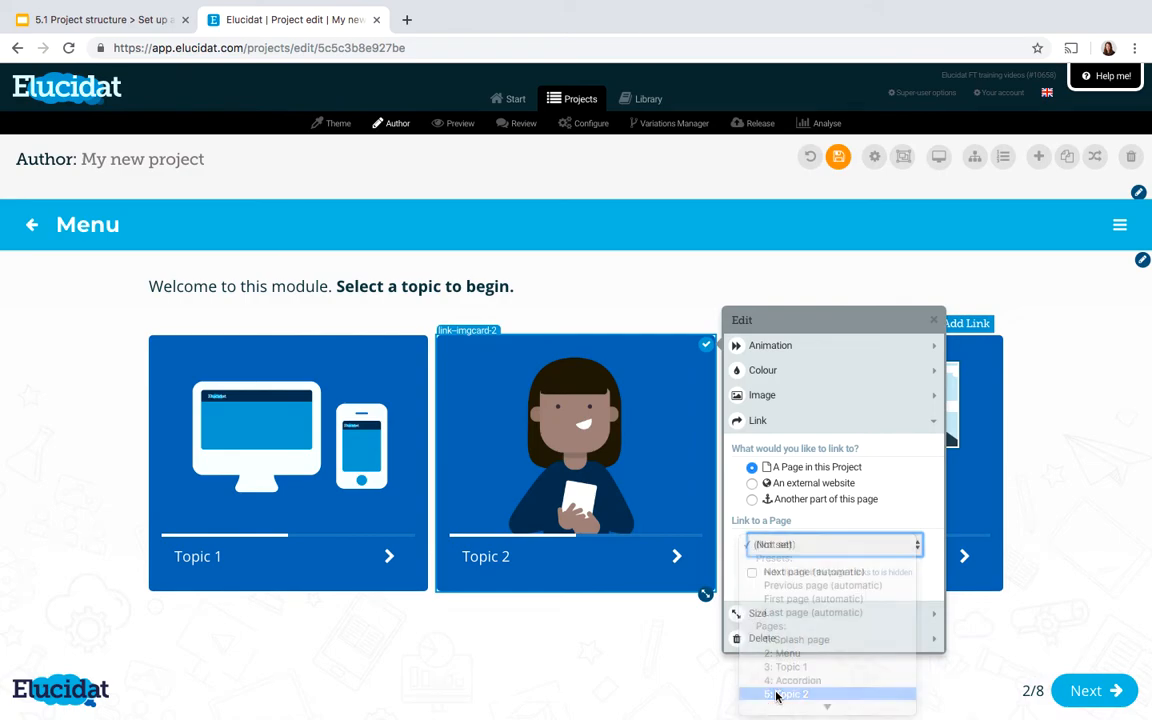
# Link the Topic 3 card to the project page "6: Topic 3" and save the Menu page
pyautogui.click(1000, 355)
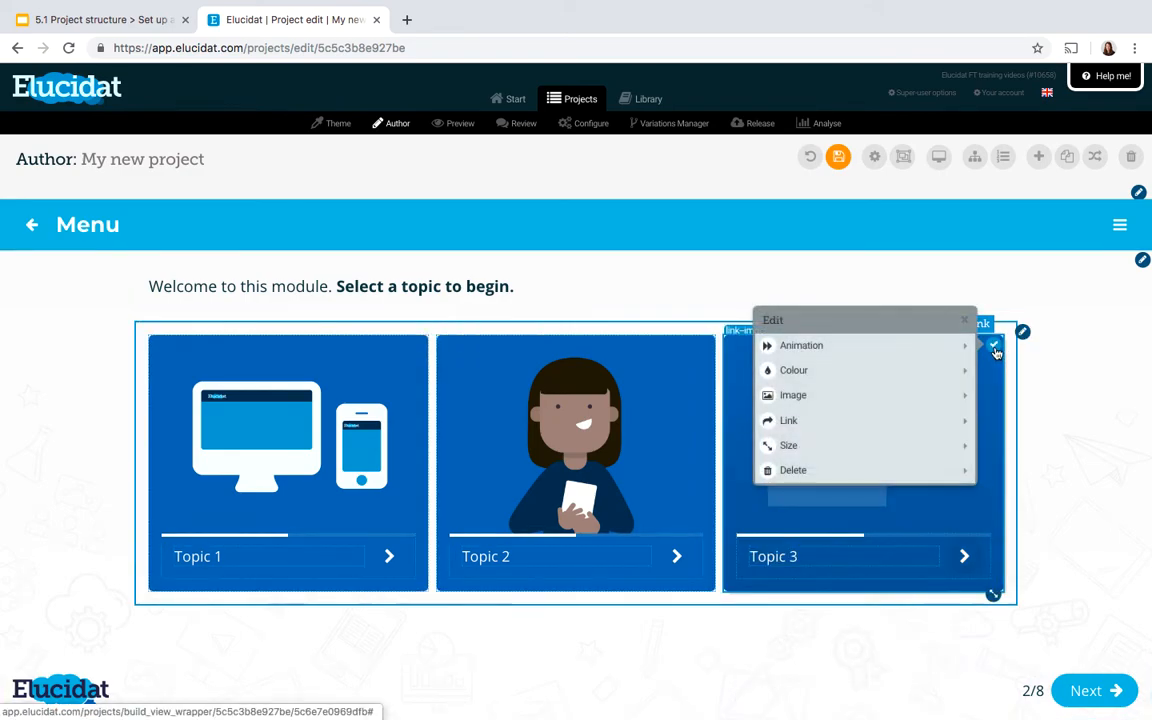
pyautogui.click(795, 421)
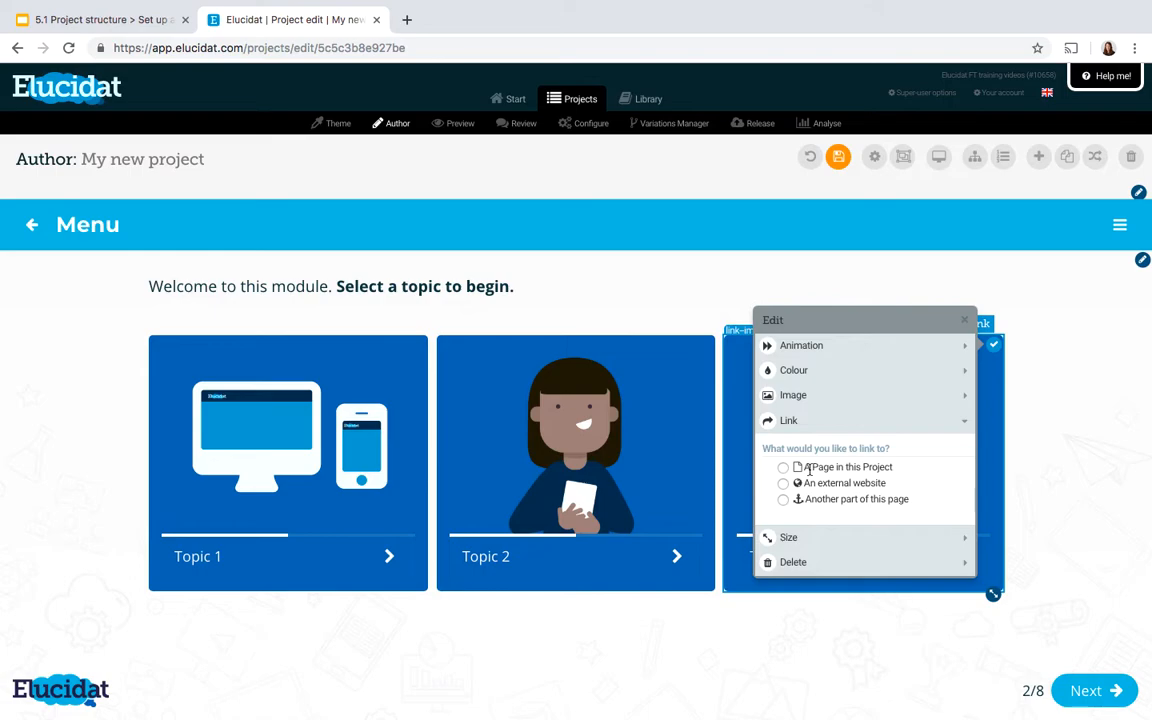
pyautogui.click(810, 468)
pyautogui.click(806, 556)
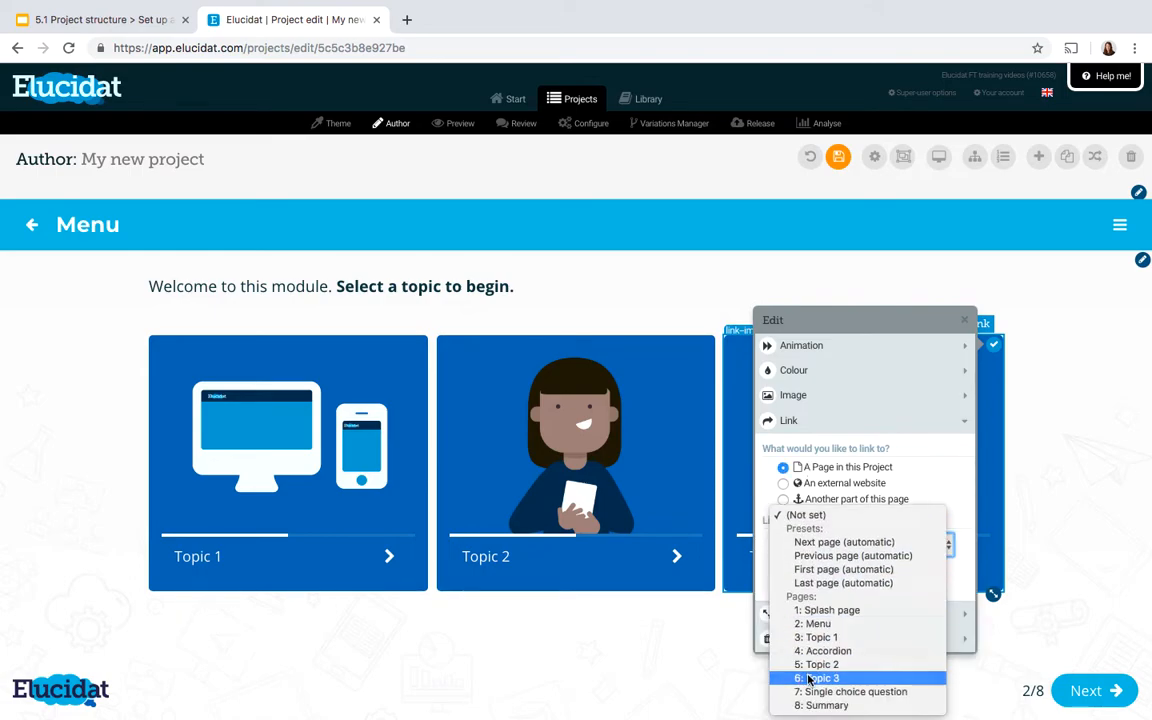
pyautogui.click(809, 679)
pyautogui.click(840, 161)
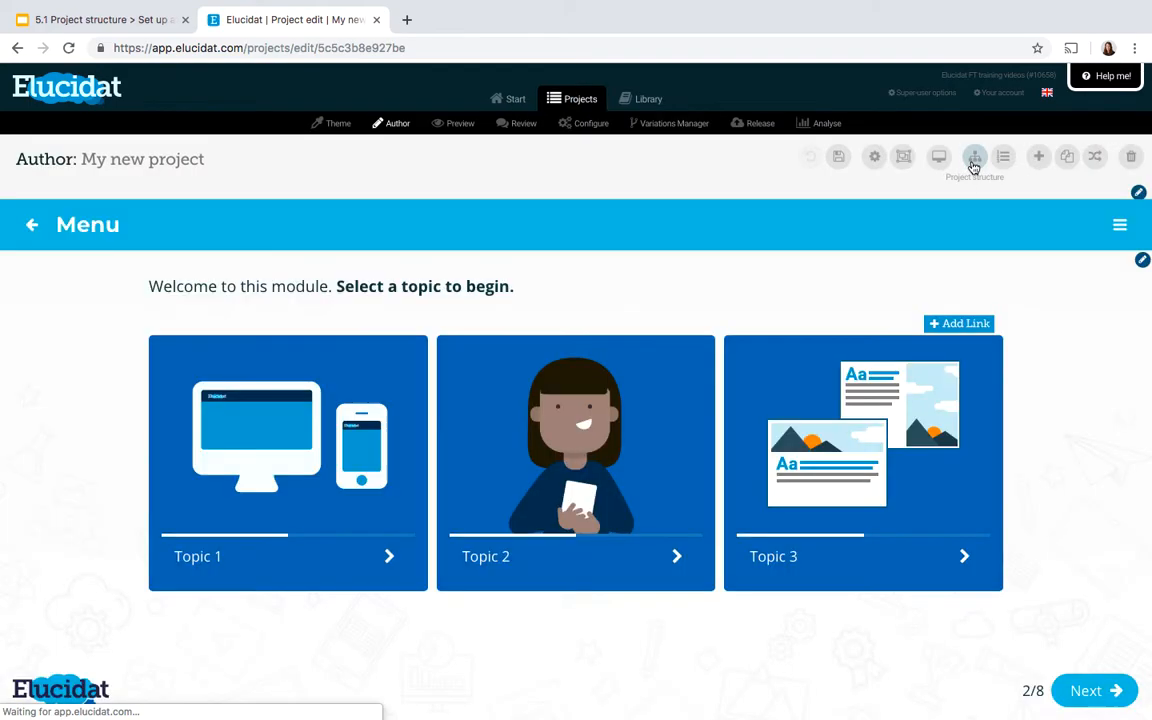
# Examine the project structure to check how the topic pages branch from the Menu page, and close it
pyautogui.click(972, 160)
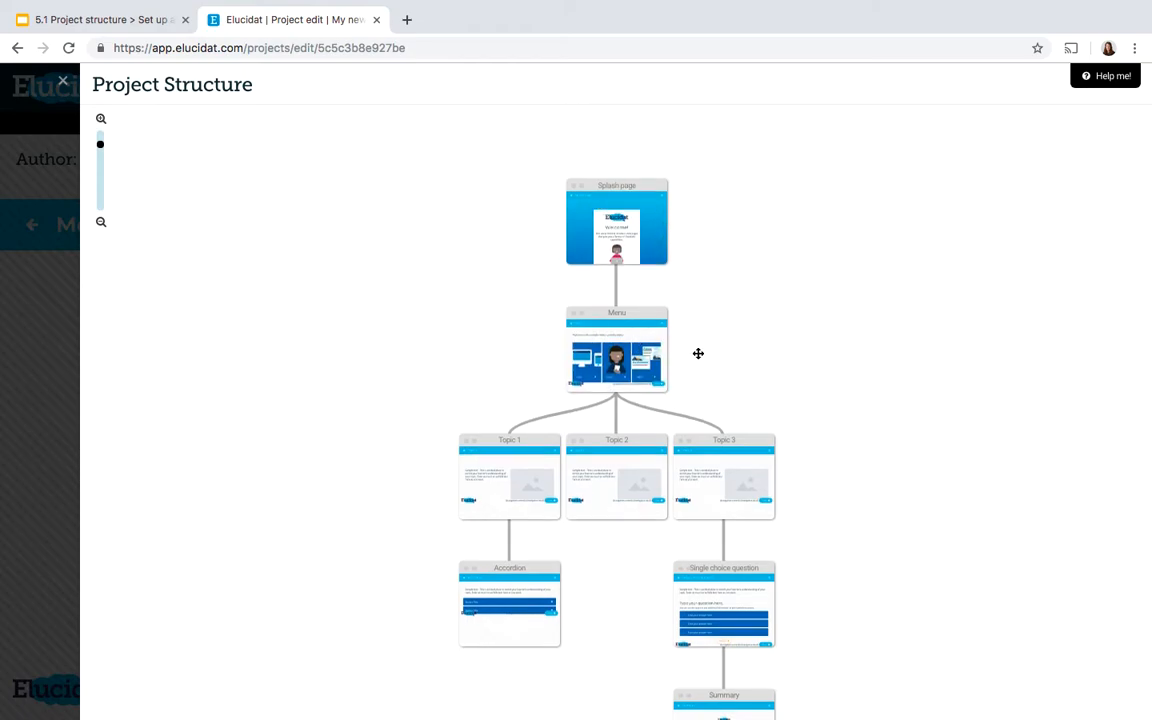
pyautogui.scroll(-1, 697, 352)
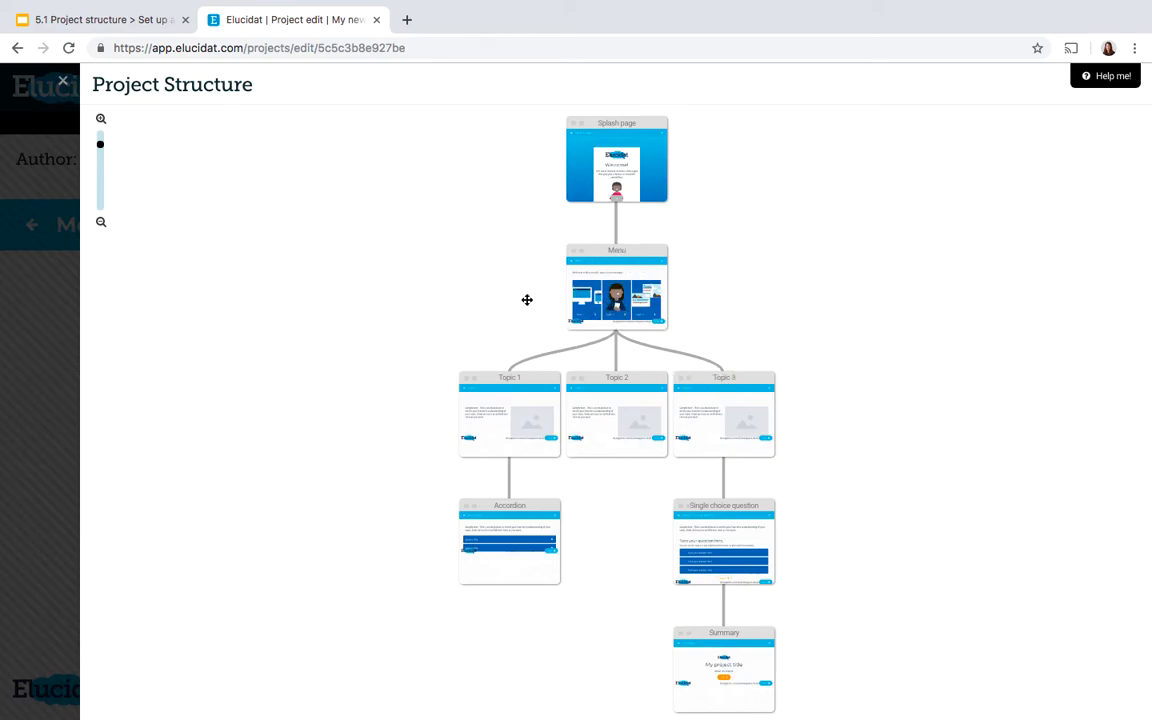
pyautogui.click(62, 84)
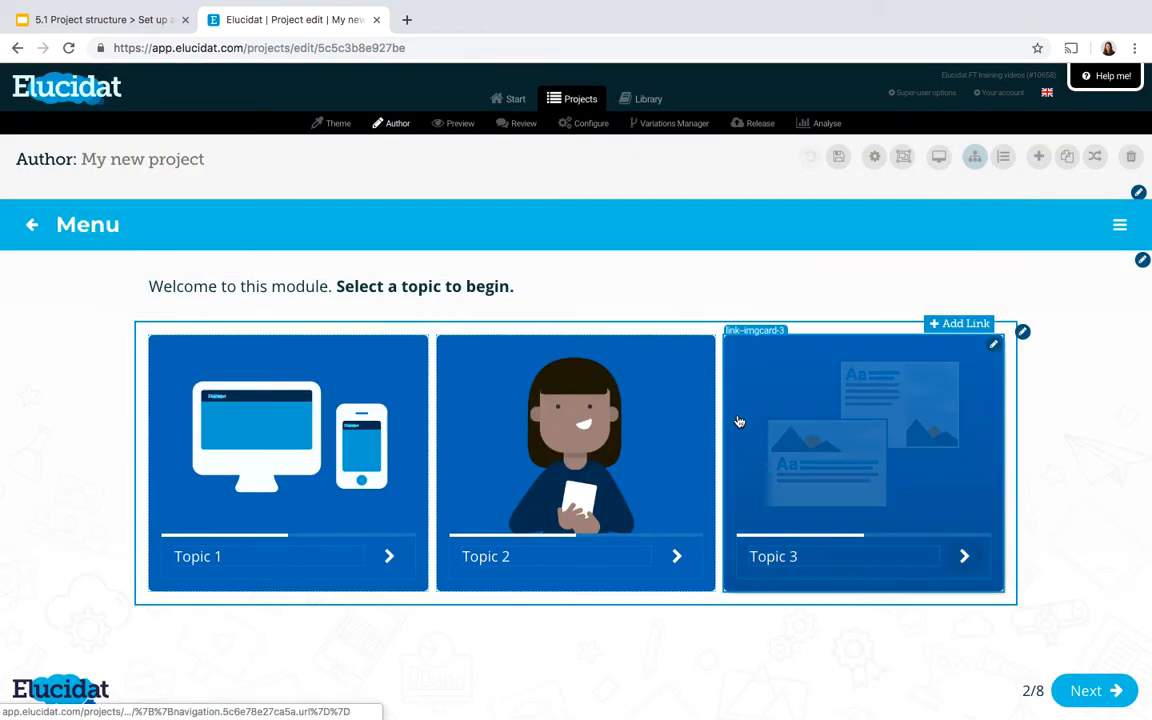
# Add a fourth link card to the image grid on the Menu page
pyautogui.click(945, 328)
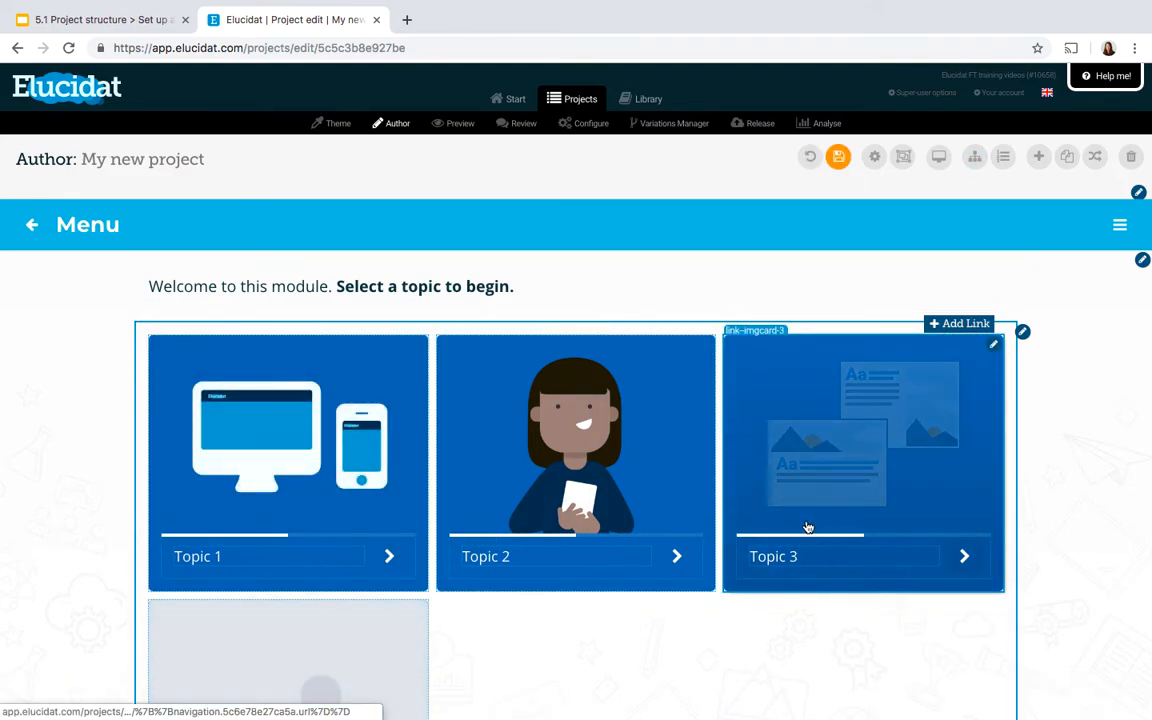
pyautogui.scroll(-2, 585, 492)
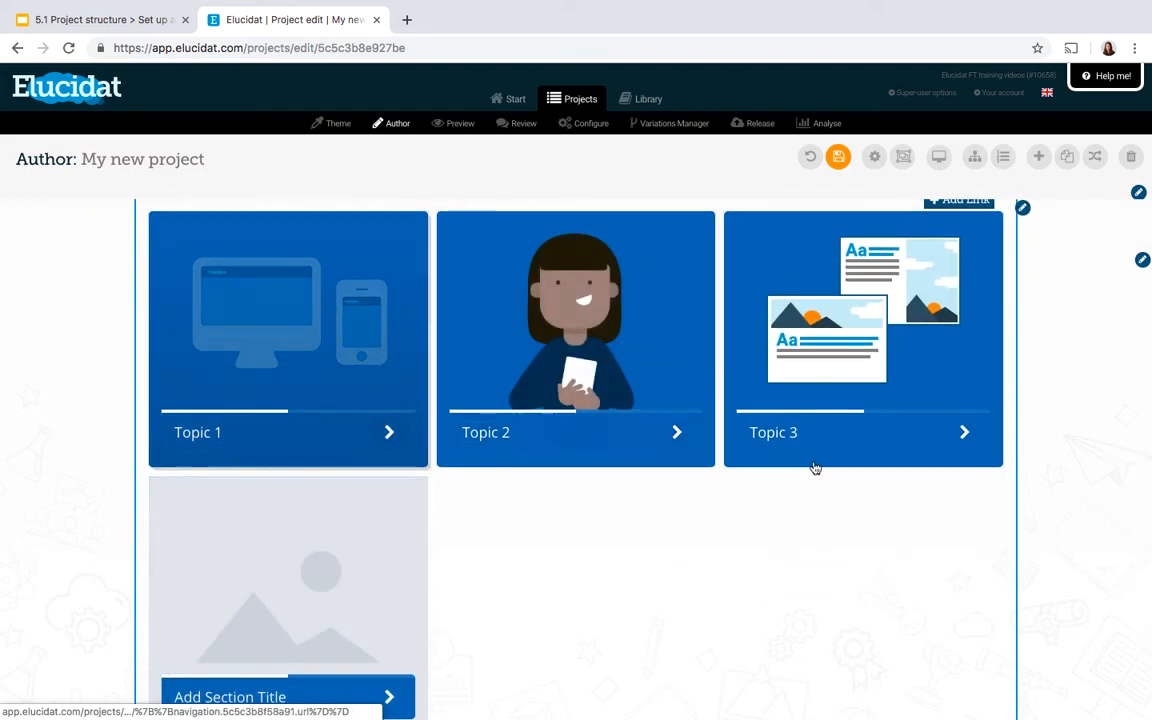
pyautogui.scroll(2, 546, 571)
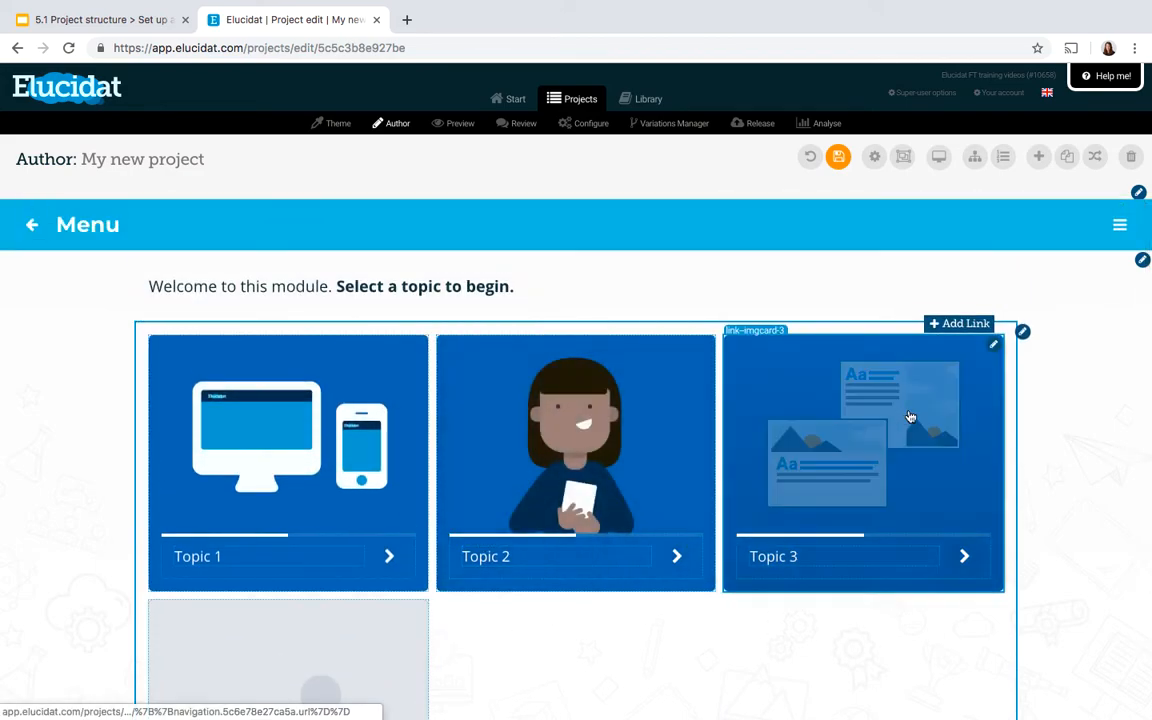
# Try 4 and 2 items per row for the Menu page's card grid, and set it to 1 item per row
pyautogui.click(1023, 333)
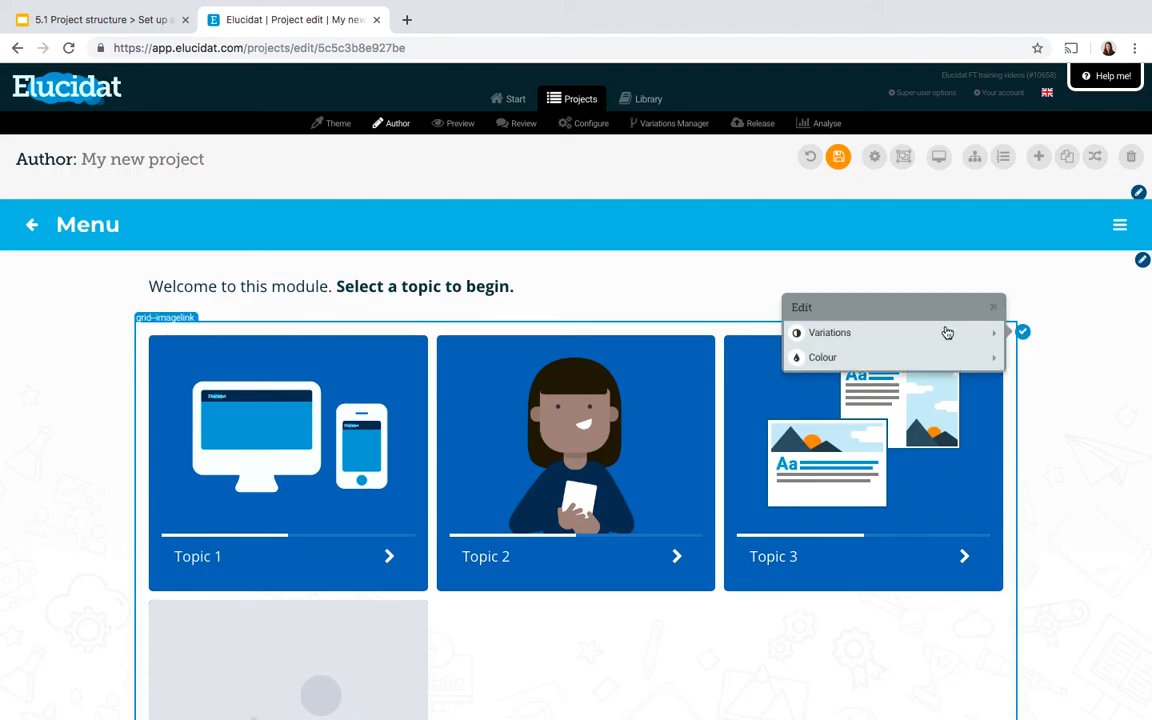
pyautogui.click(925, 332)
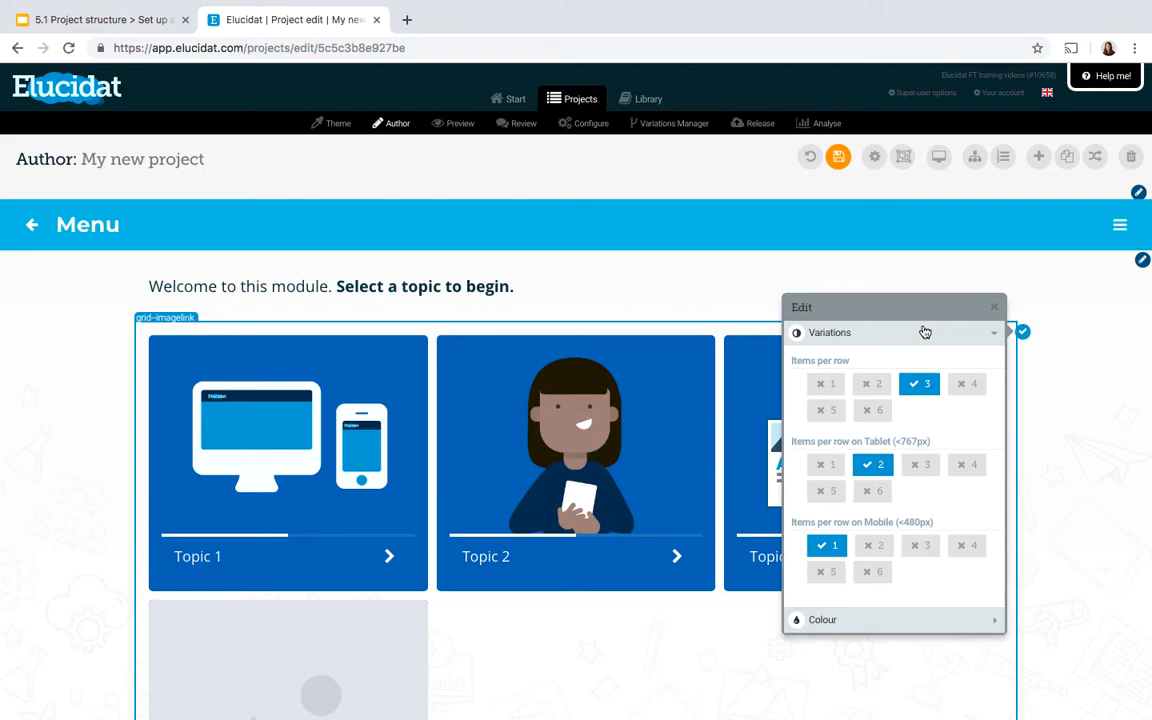
pyautogui.click(956, 389)
pyautogui.moveTo(910, 306); pyautogui.dragTo(976, 292)
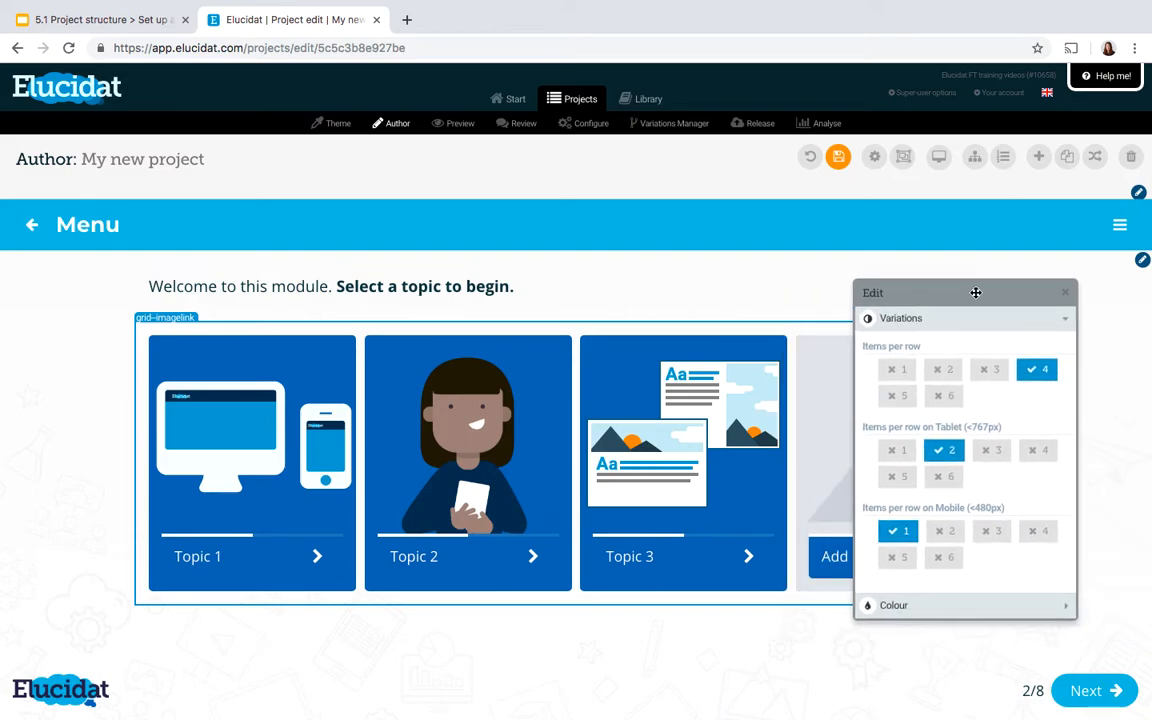
pyautogui.click(938, 373)
pyautogui.scroll(-3, 718, 434)
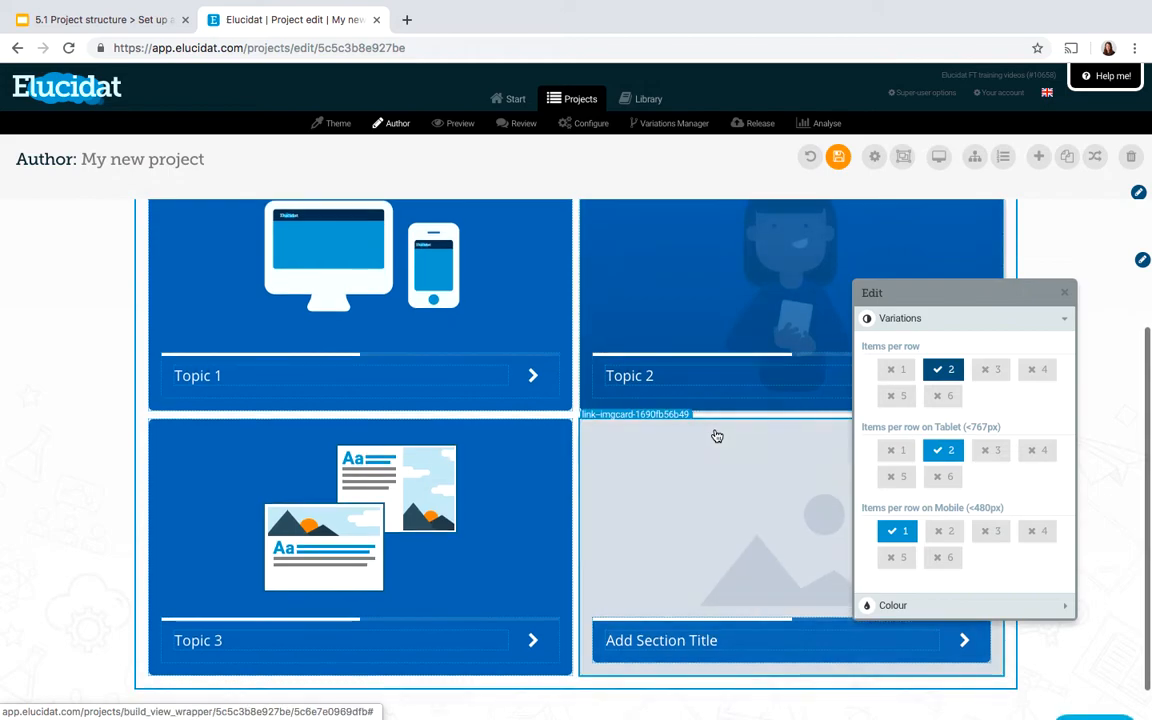
pyautogui.scroll(3, 717, 436)
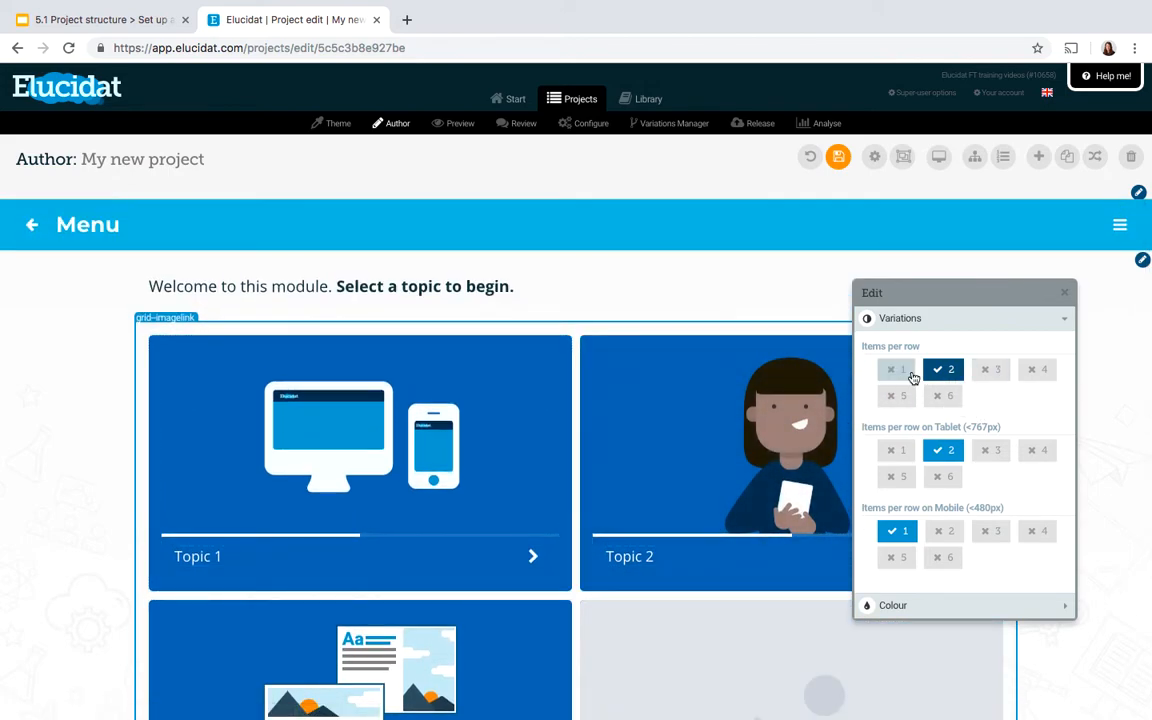
pyautogui.click(910, 372)
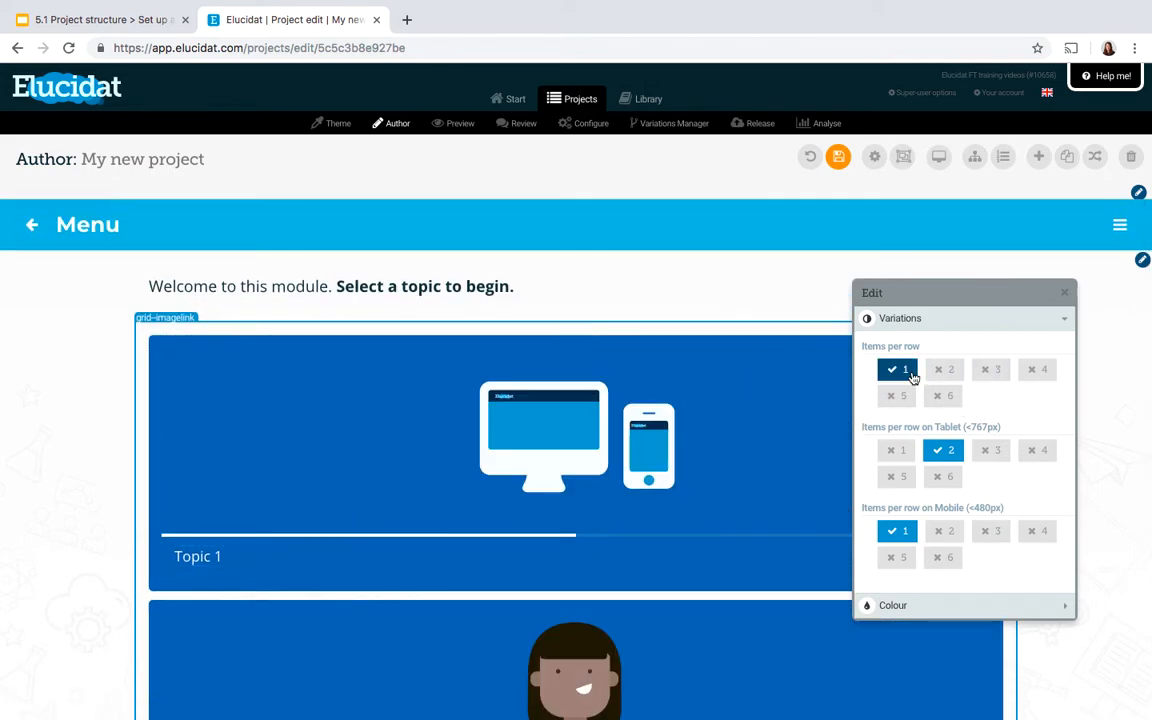
# Switch to the Google Slides presentation about project structure
pyautogui.click(110, 20)
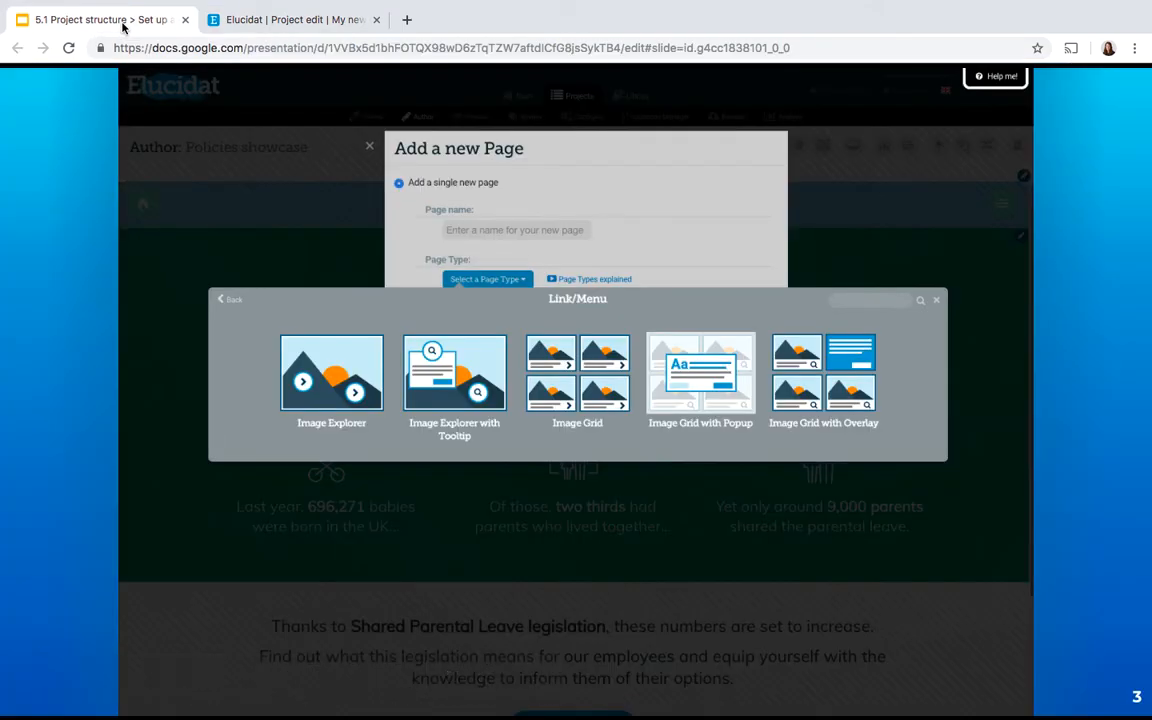